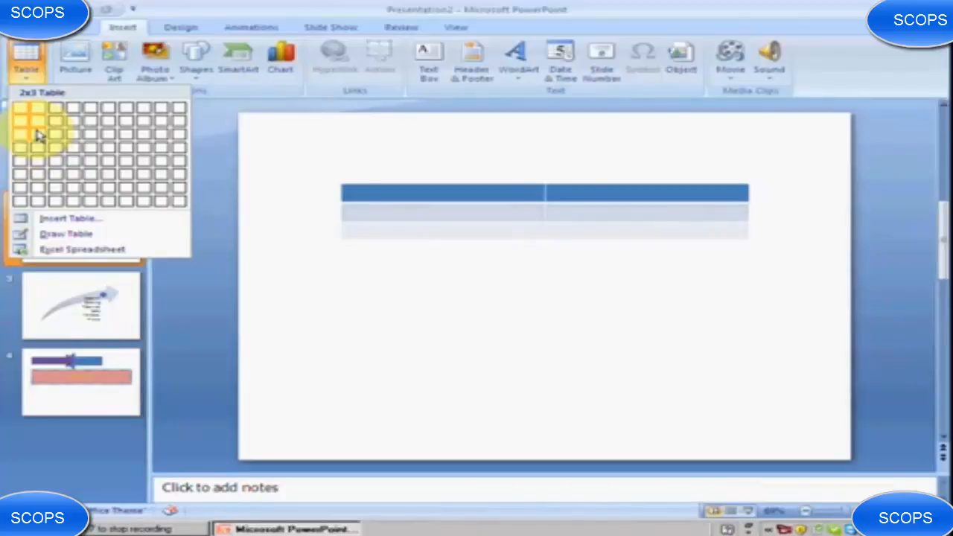
{"action": "left_click", "coordinate": [64, 220]}
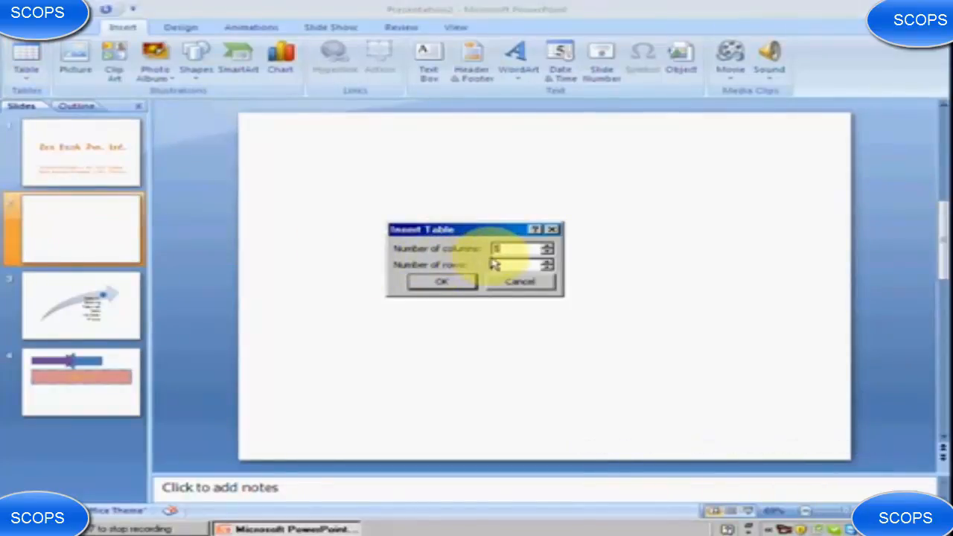
{"action": "left_click", "coordinate": [510, 287]}
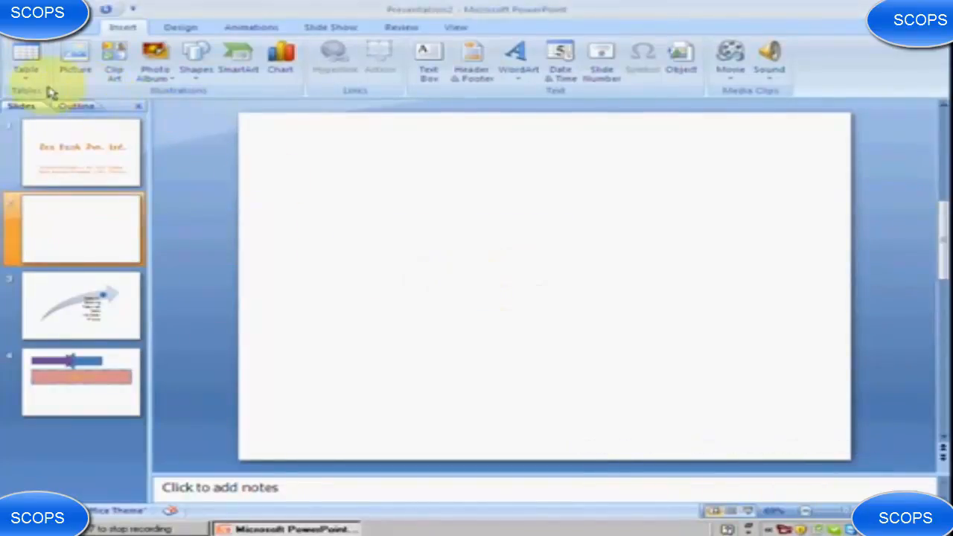
{"action": "left_click", "coordinate": [25, 71]}
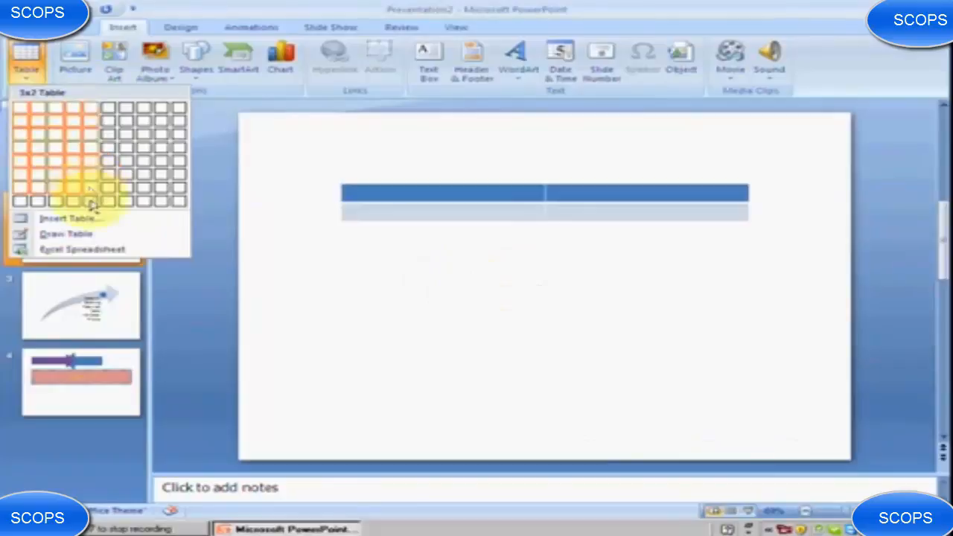
{"action": "left_click", "coordinate": [102, 238]}
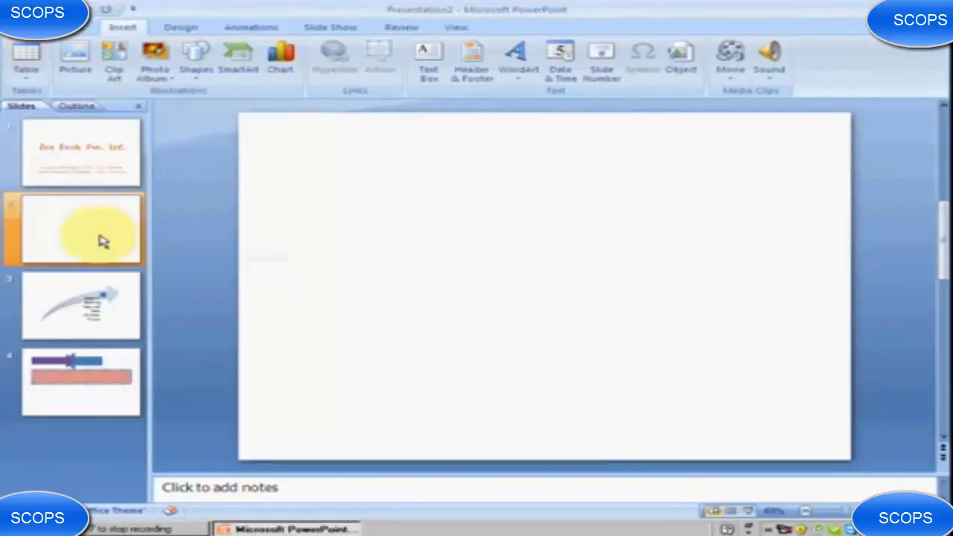
Step: Draw a single-cell table frame across most of the width of slide 2's upper half with Draw Table
{"action": "left_click", "coordinate": [26, 74]}
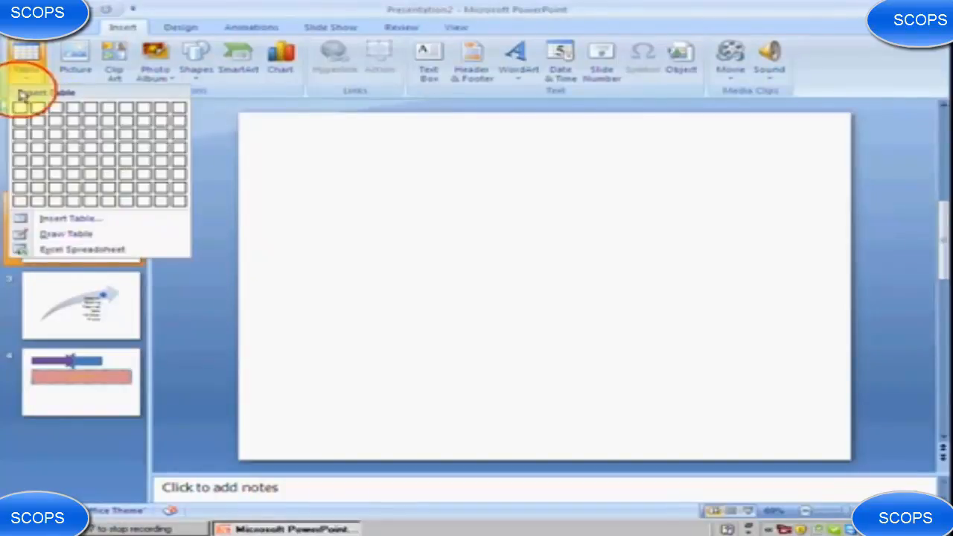
{"action": "left_click", "coordinate": [70, 237]}
{"action": "left_click_drag", "start_coordinate": [274, 140], "coordinate": [811, 289]}
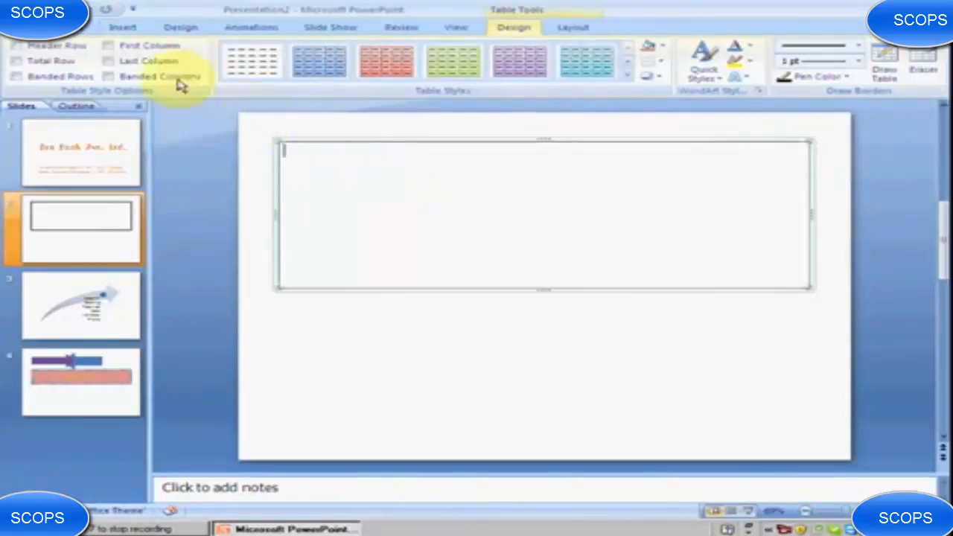
Step: Insert a table of two columns and three rows inside the drawn frame
{"action": "left_click", "coordinate": [112, 28]}
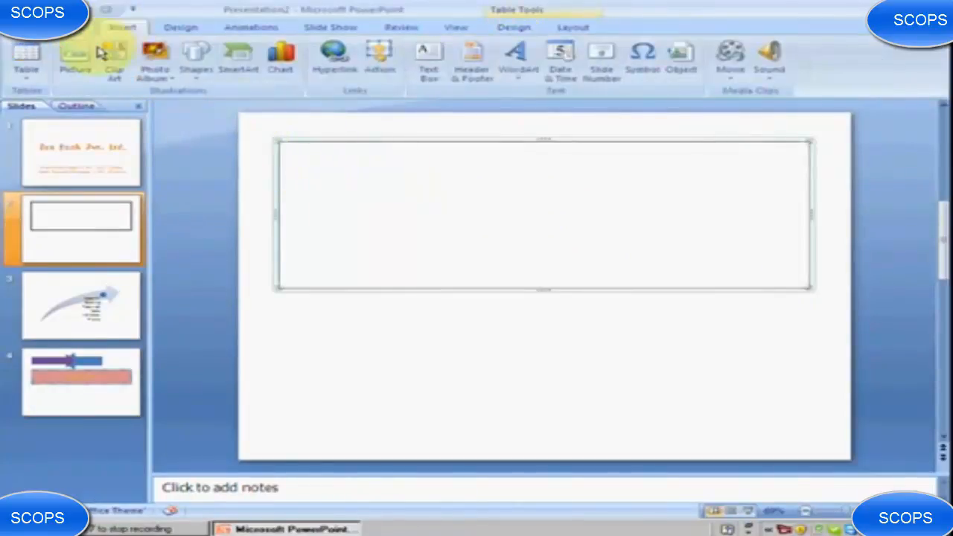
{"action": "left_click", "coordinate": [30, 71]}
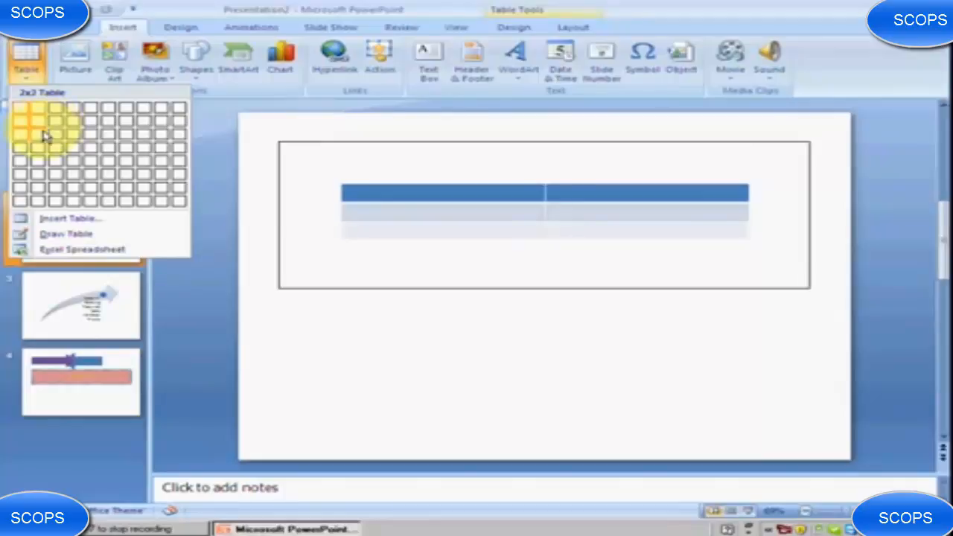
{"action": "left_click", "coordinate": [45, 137]}
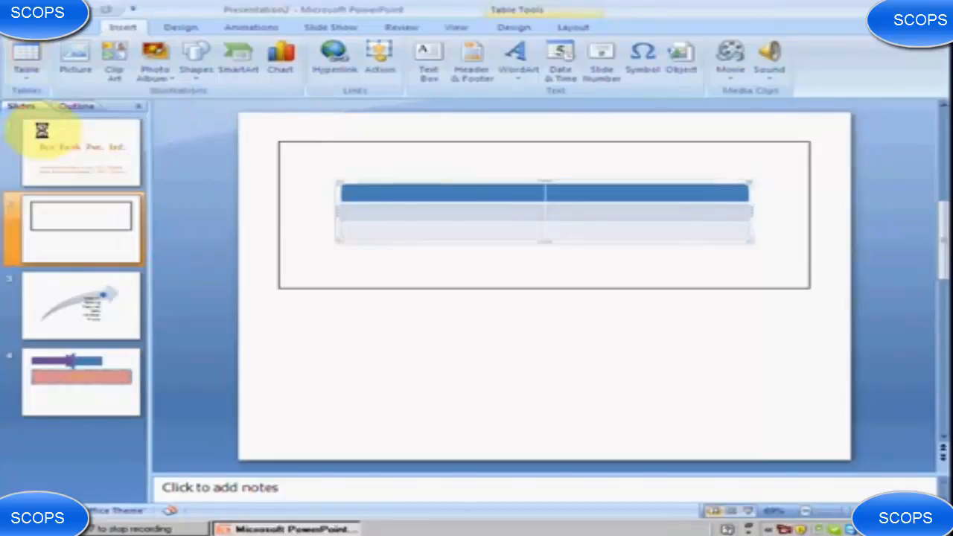
{"action": "left_click", "coordinate": [448, 193]}
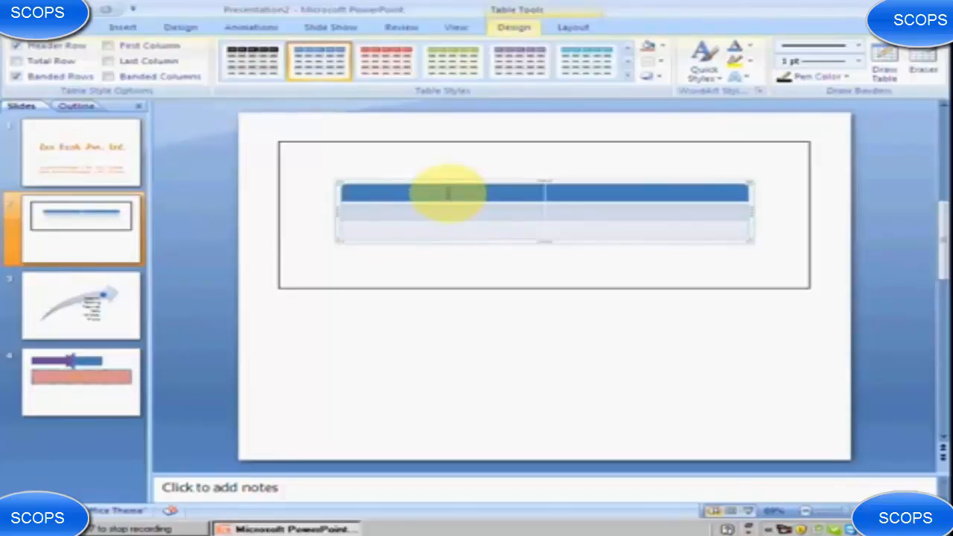
Step: Enlarge the blue table to nearly fill the drawn frame and widen its first column
{"action": "left_click_drag", "start_coordinate": [340, 246], "coordinate": [292, 264]}
{"action": "left_click_drag", "start_coordinate": [750, 182], "coordinate": [791, 162]}
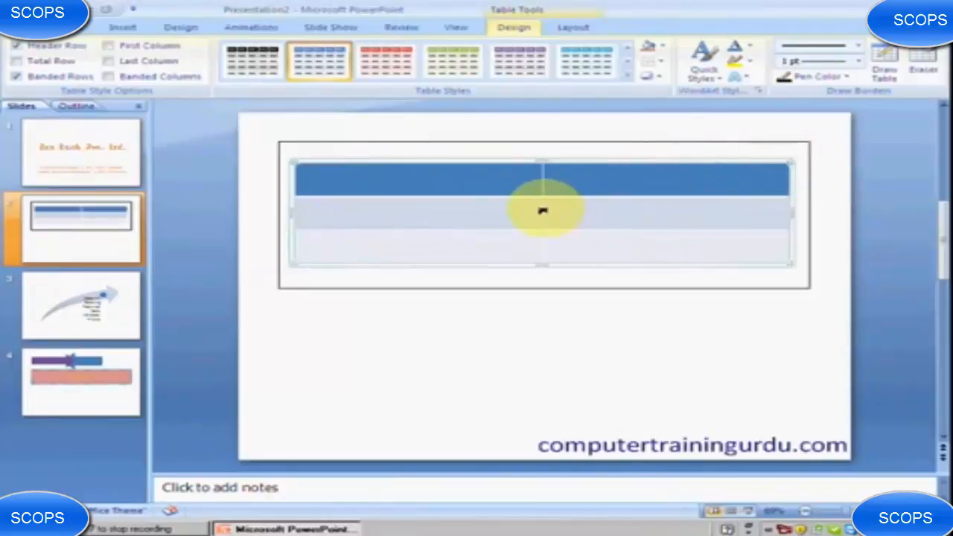
{"action": "left_click_drag", "start_coordinate": [542, 208], "coordinate": [607, 206]}
Step: Enter the staff names in the first column, with the titles Manager and Asst. Manager beside the first two
{"action": "left_click", "coordinate": [462, 186]}
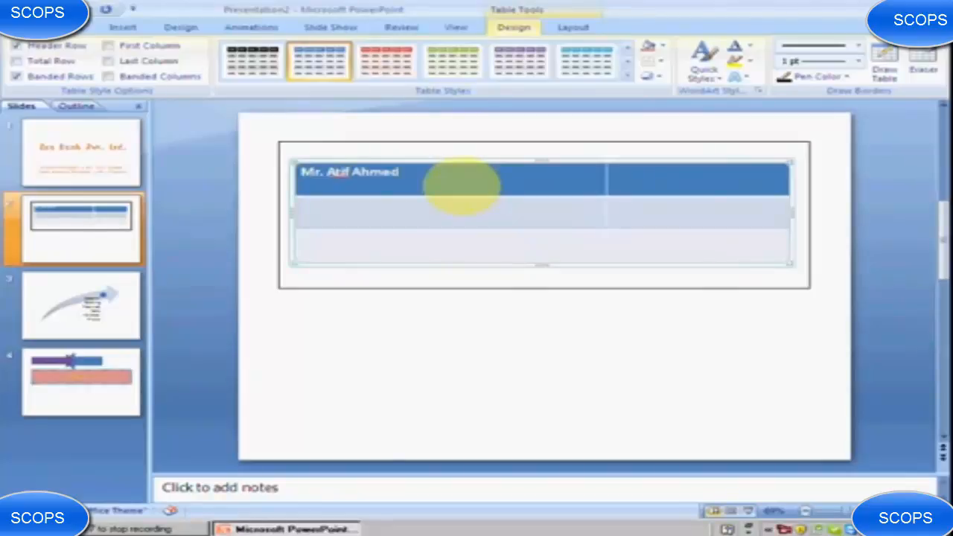
{"action": "left_click", "coordinate": [663, 175]}
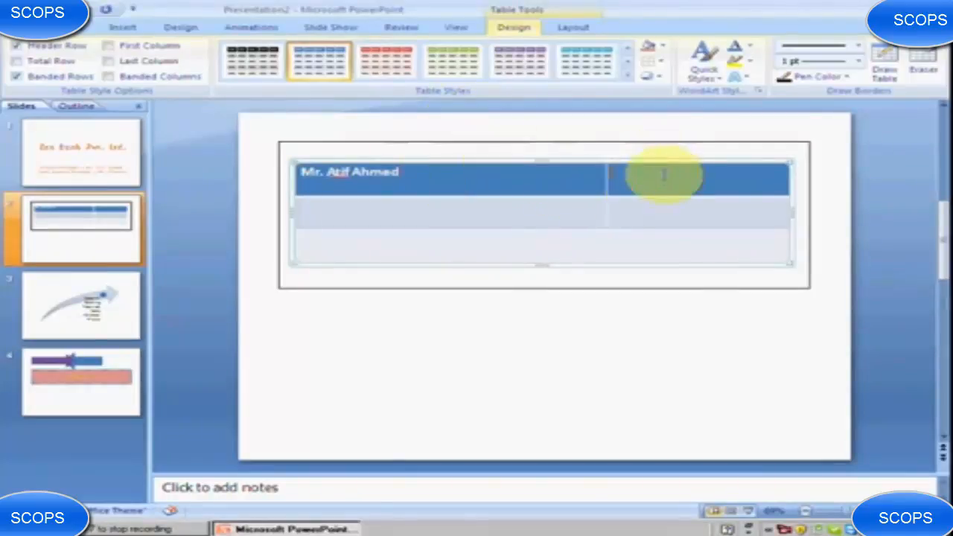
{"action": "type", "text": "Manager"}
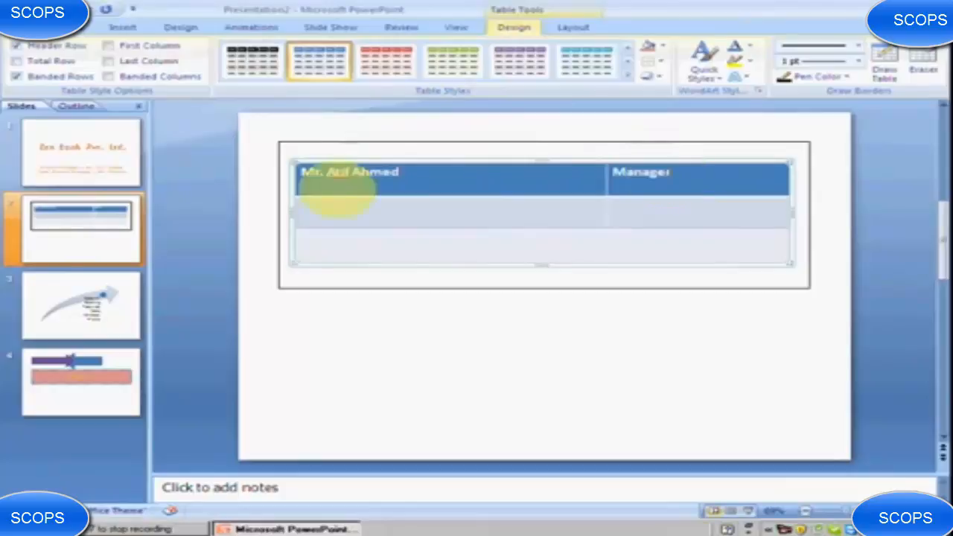
{"action": "left_click", "coordinate": [421, 214]}
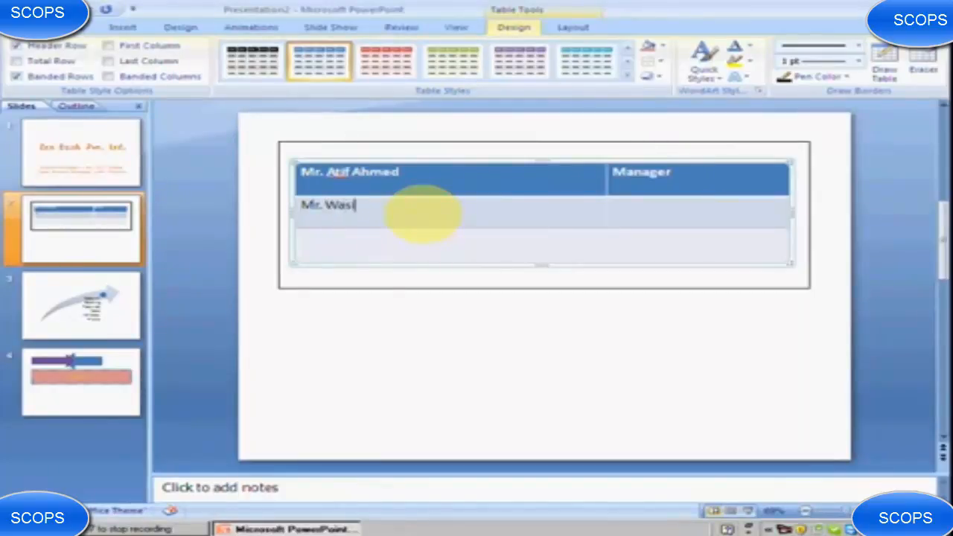
{"action": "left_click", "coordinate": [704, 216]}
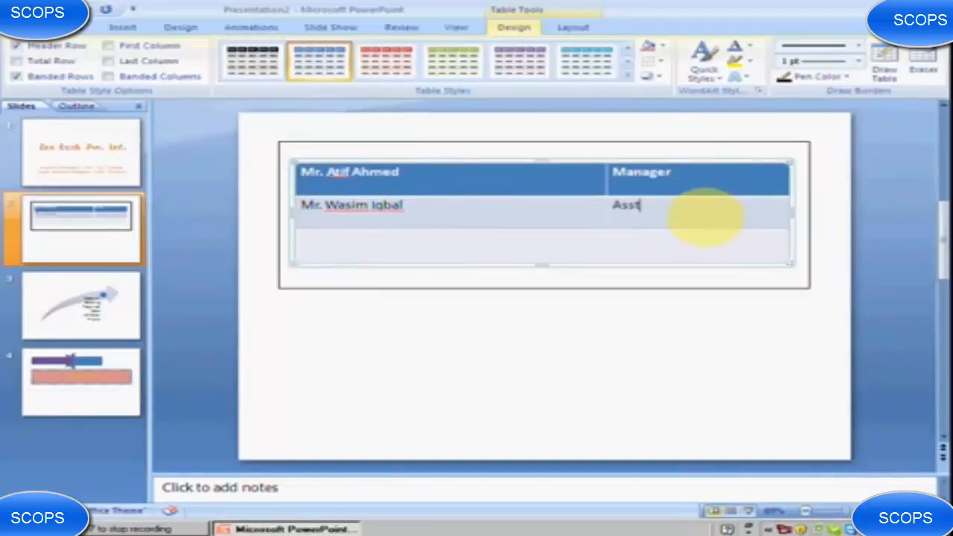
{"action": "type", "text": "Asst. Manager"}
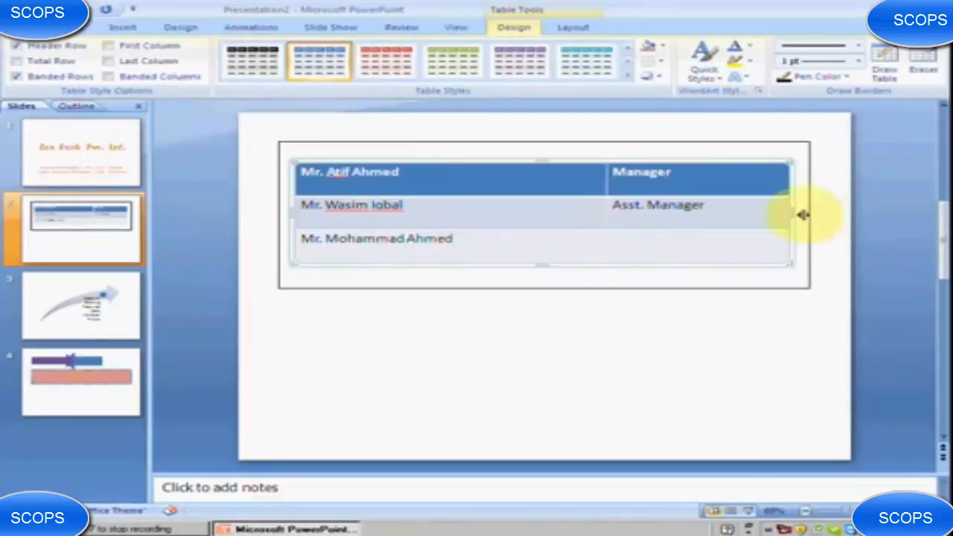
Step: Enter the title HR Manager in the second cell of the third row
{"action": "left_click", "coordinate": [691, 257]}
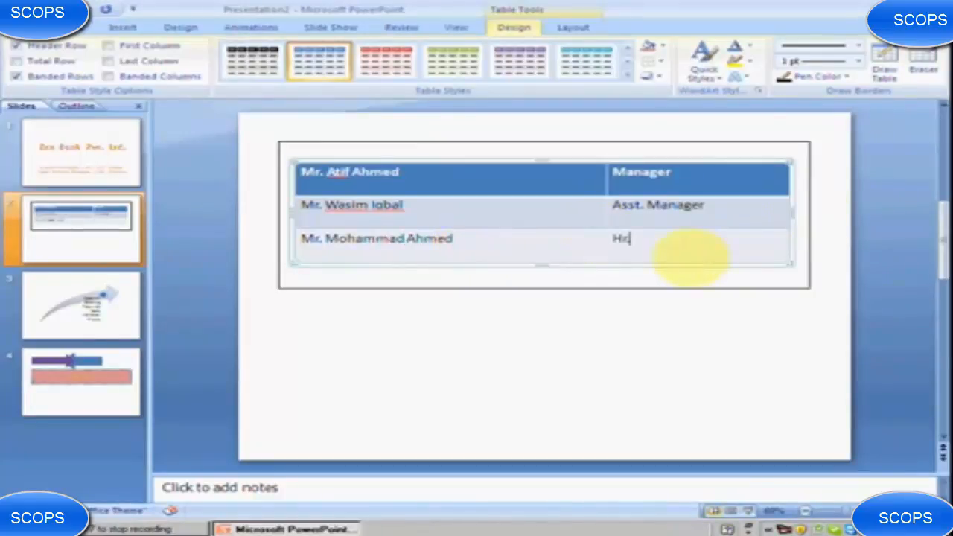
{"action": "type", "text": "HrR"}
{"action": "key", "text": "BackSpace"}
{"action": "key", "text": "BackSpace"}
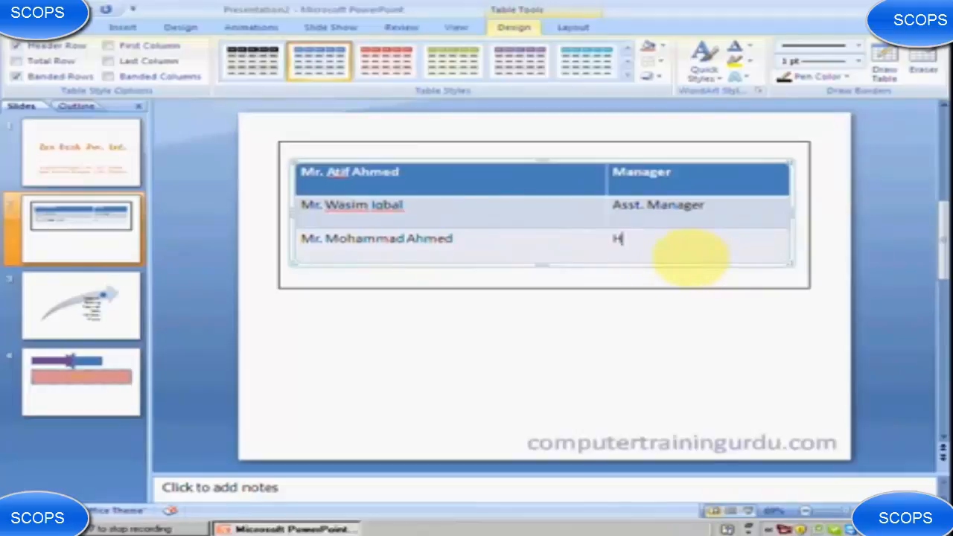
{"action": "type", "text": "R Manager"}
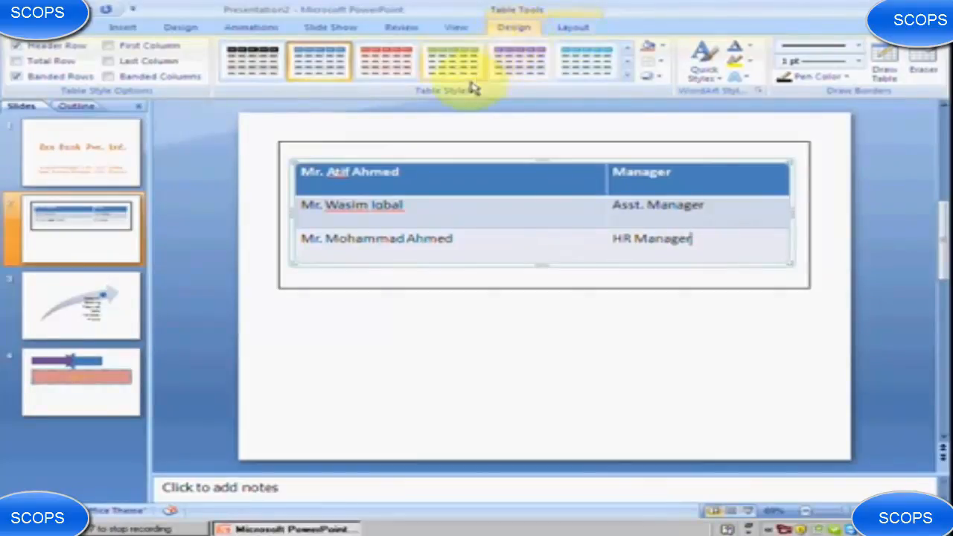
Step: Try a green Light style, the solid orange best-match style and a gridded aqua Light style on the table
{"action": "left_click", "coordinate": [625, 82]}
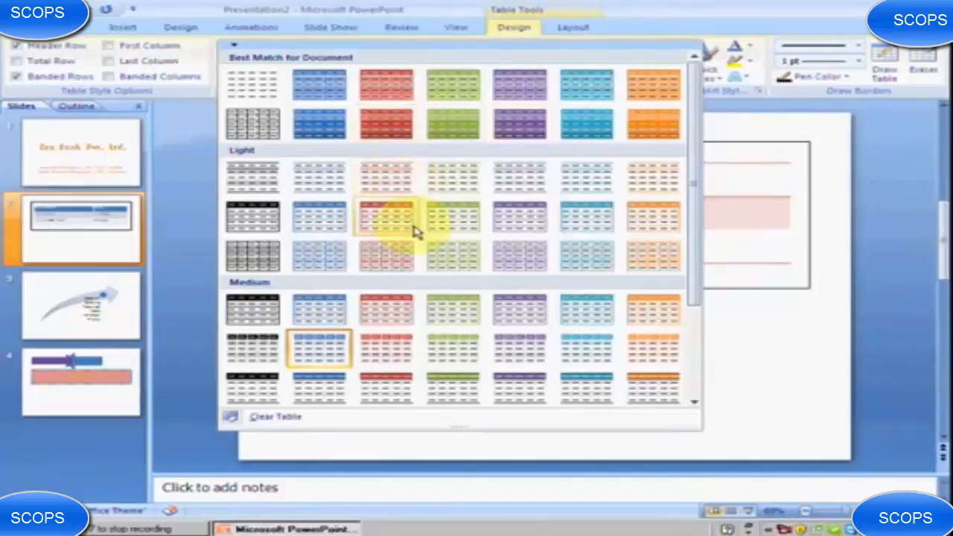
{"action": "left_click", "coordinate": [469, 222]}
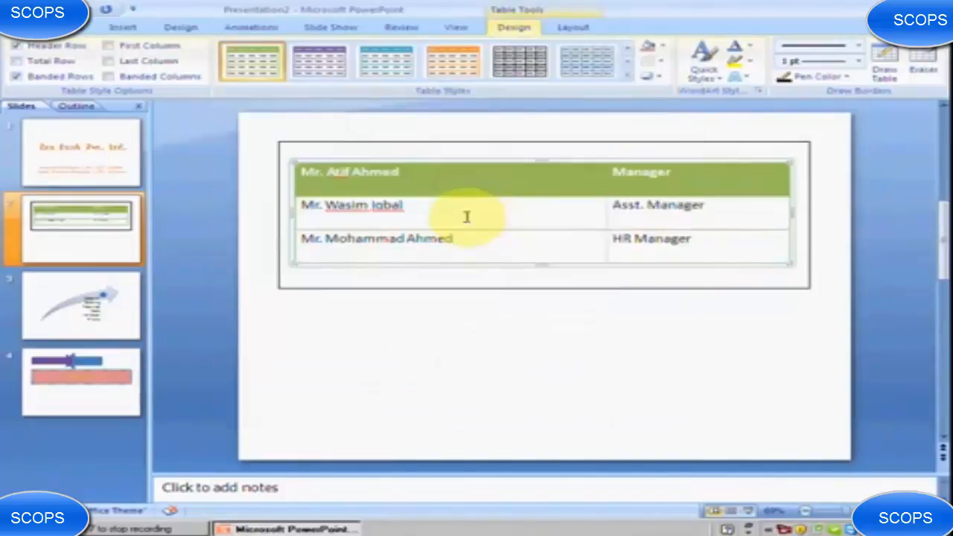
{"action": "left_click", "coordinate": [628, 76]}
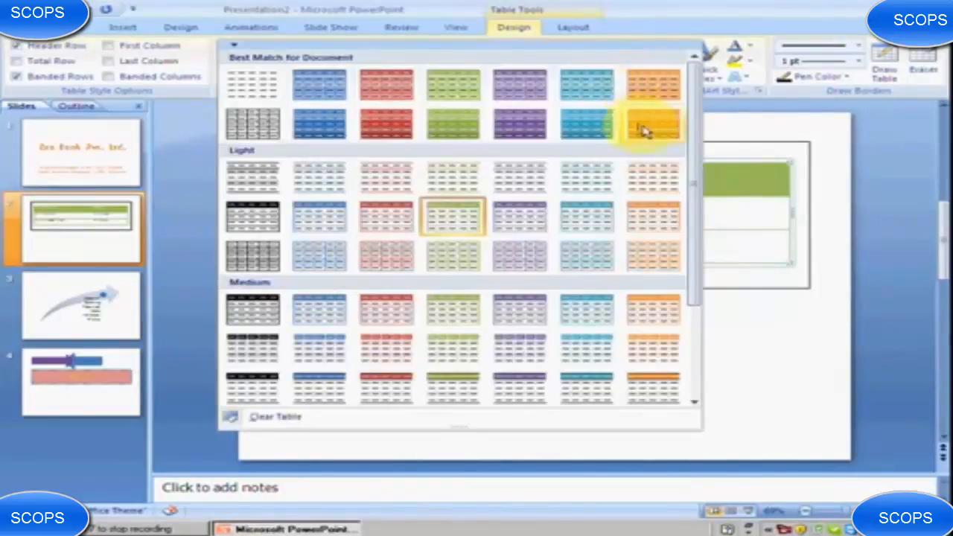
{"action": "left_click", "coordinate": [645, 130]}
{"action": "left_click", "coordinate": [628, 76]}
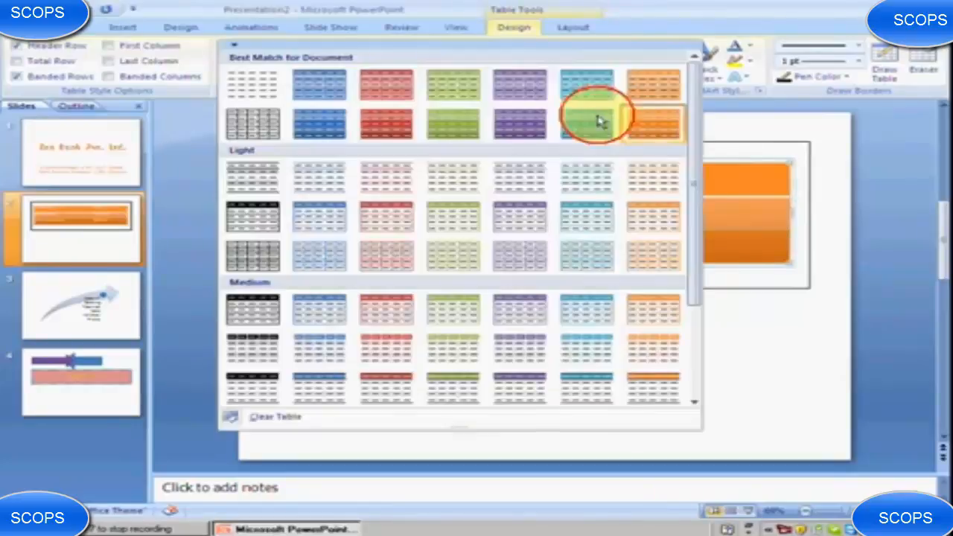
{"action": "left_click", "coordinate": [568, 259]}
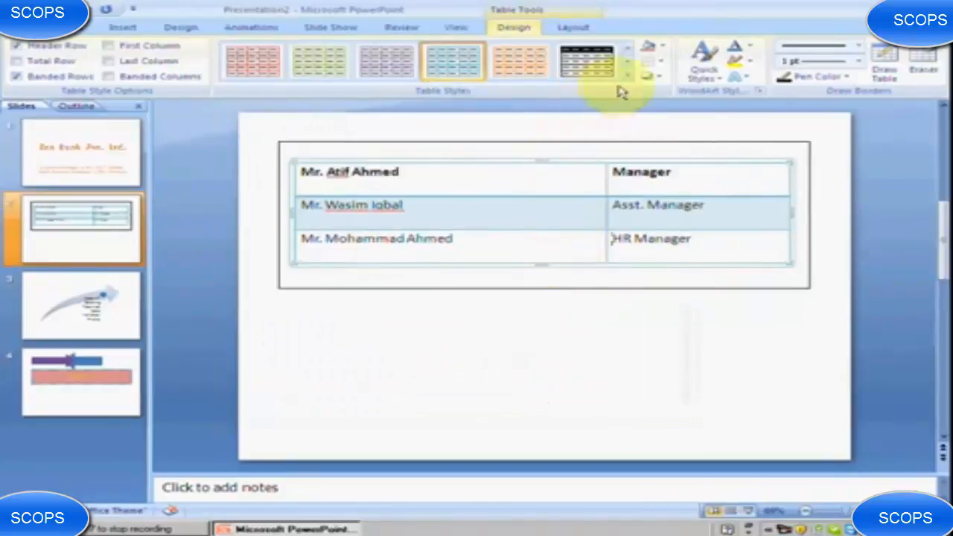
Step: Apply the green table style from the first row of the Medium group
{"action": "left_click", "coordinate": [627, 76]}
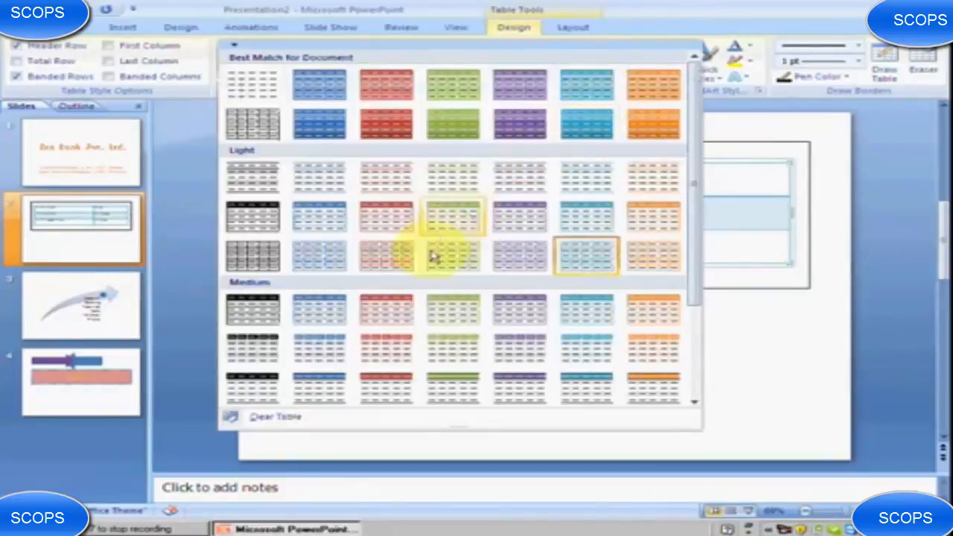
{"action": "left_click", "coordinate": [438, 313]}
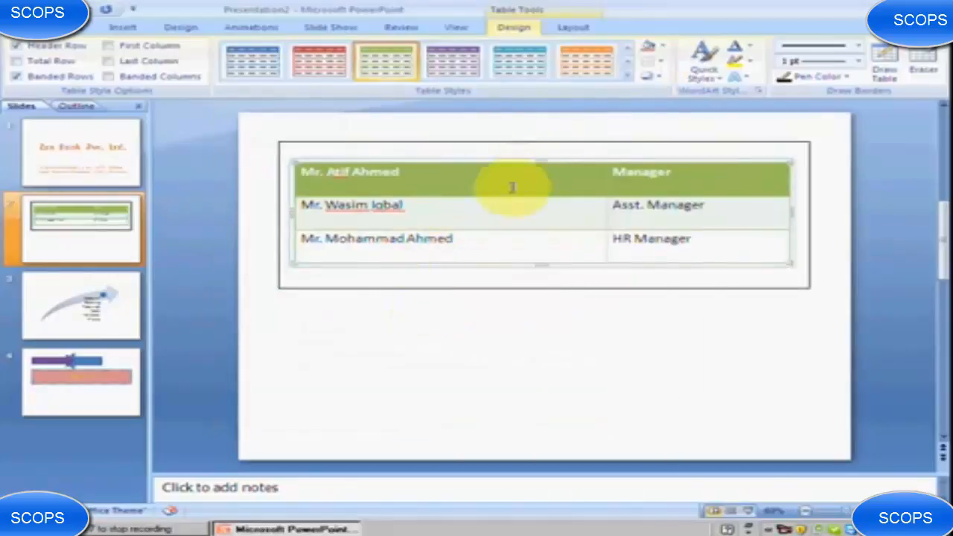
{"action": "left_click_drag", "start_coordinate": [508, 240], "coordinate": [608, 249]}
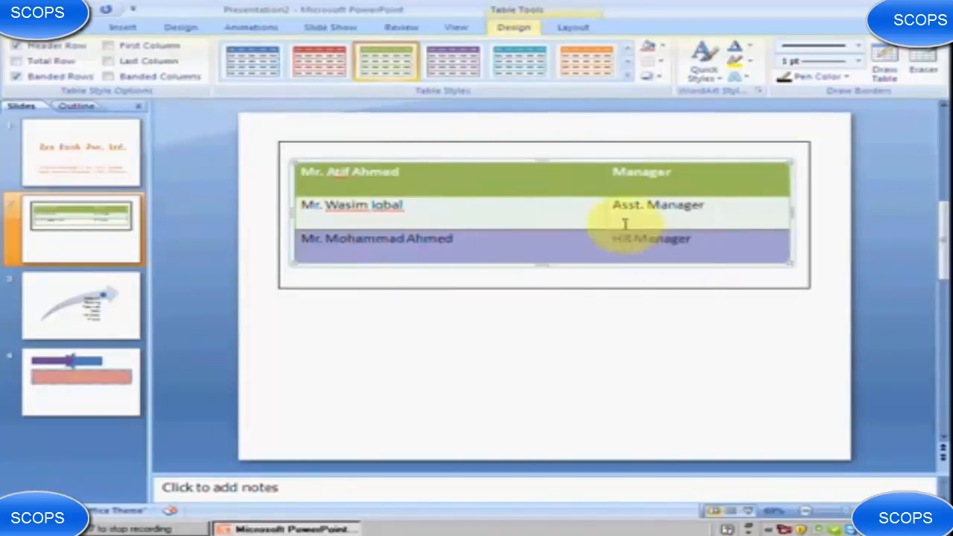
{"action": "left_click", "coordinate": [665, 49]}
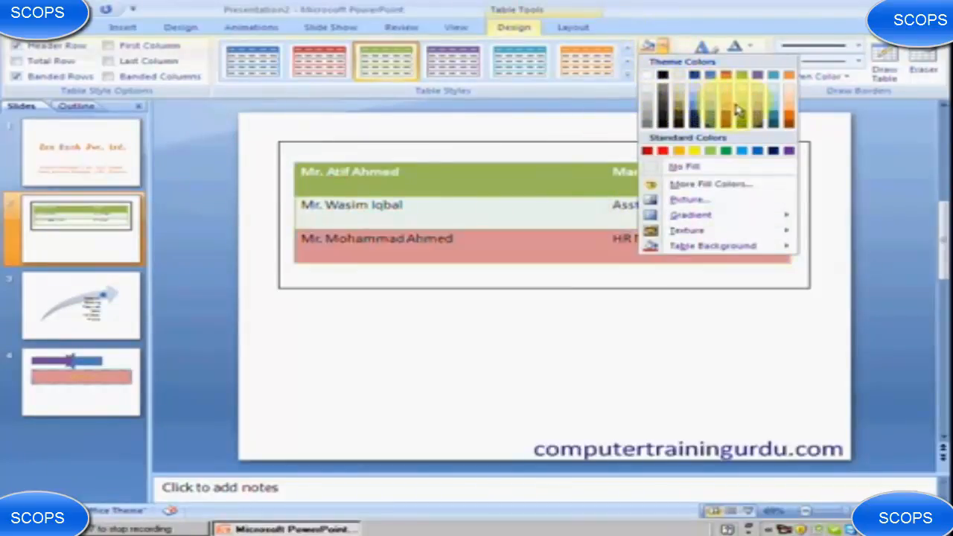
{"action": "key", "text": "Escape"}
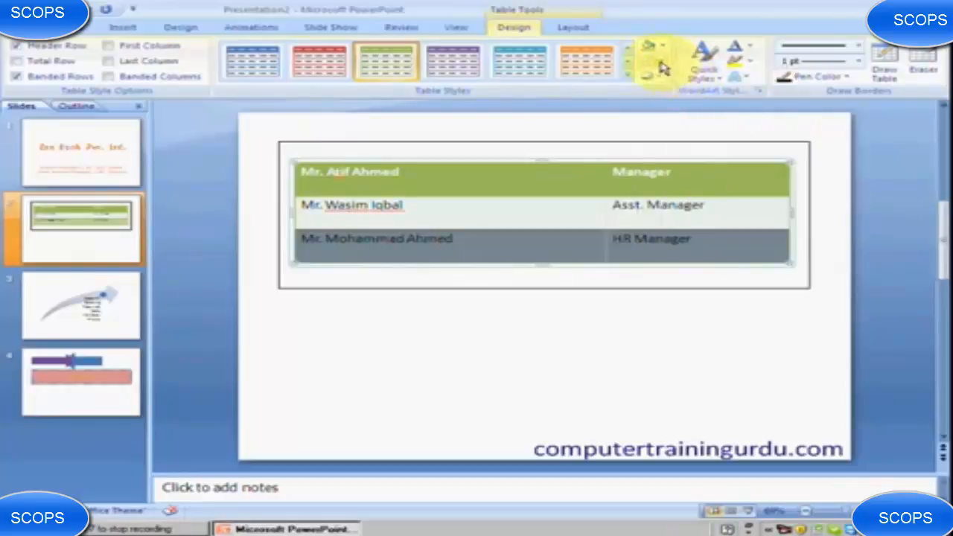
Step: Apply All Borders to every cell of the staff table
{"action": "left_click", "coordinate": [586, 188]}
{"action": "left_click_drag", "start_coordinate": [586, 187], "coordinate": [638, 241]}
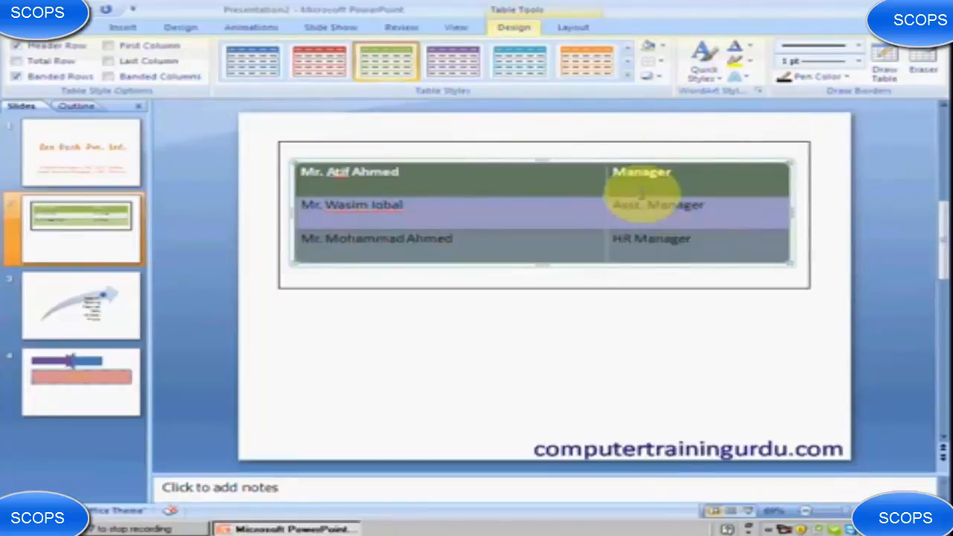
{"action": "left_click", "coordinate": [661, 67]}
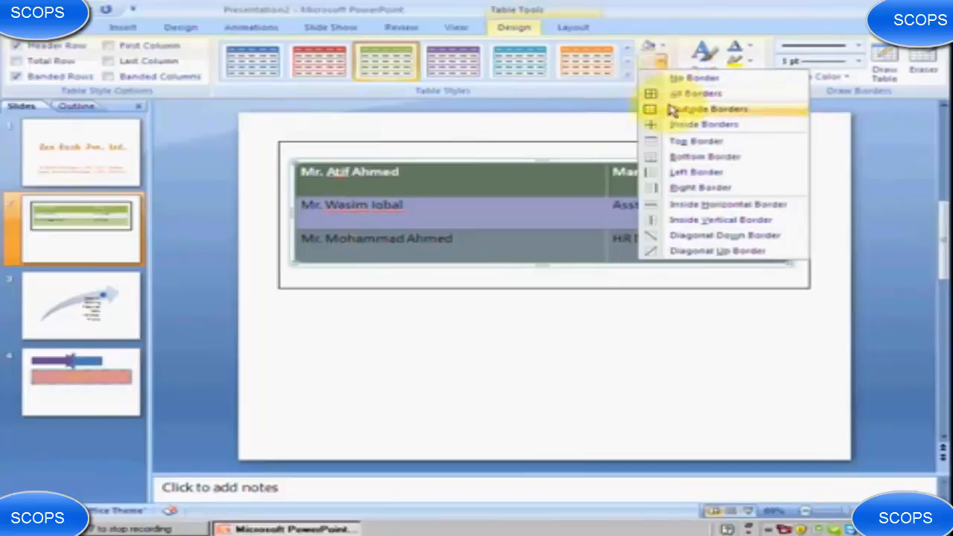
{"action": "left_click", "coordinate": [672, 95]}
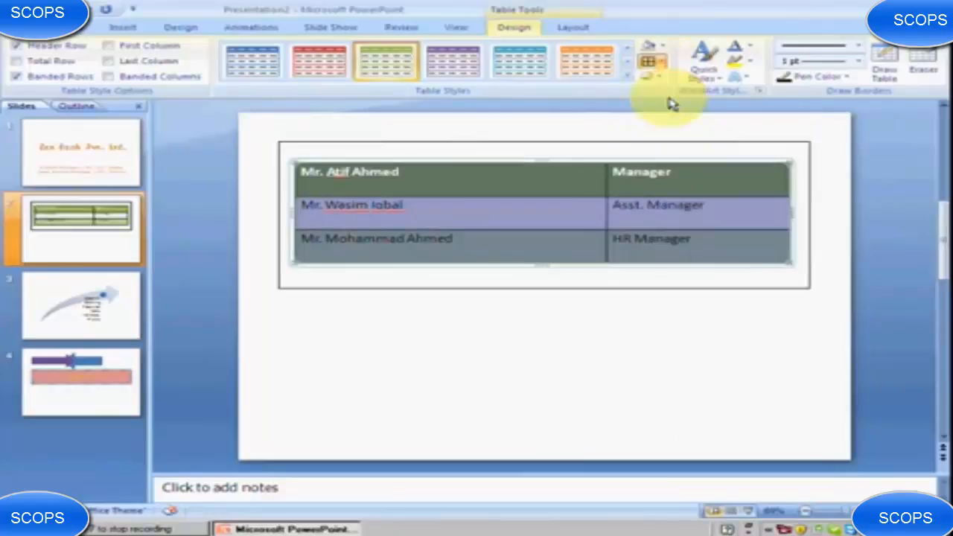
Step: Set all cells of the staff table to No Border
{"action": "left_click", "coordinate": [655, 184]}
{"action": "left_click_drag", "start_coordinate": [511, 185], "coordinate": [661, 237]}
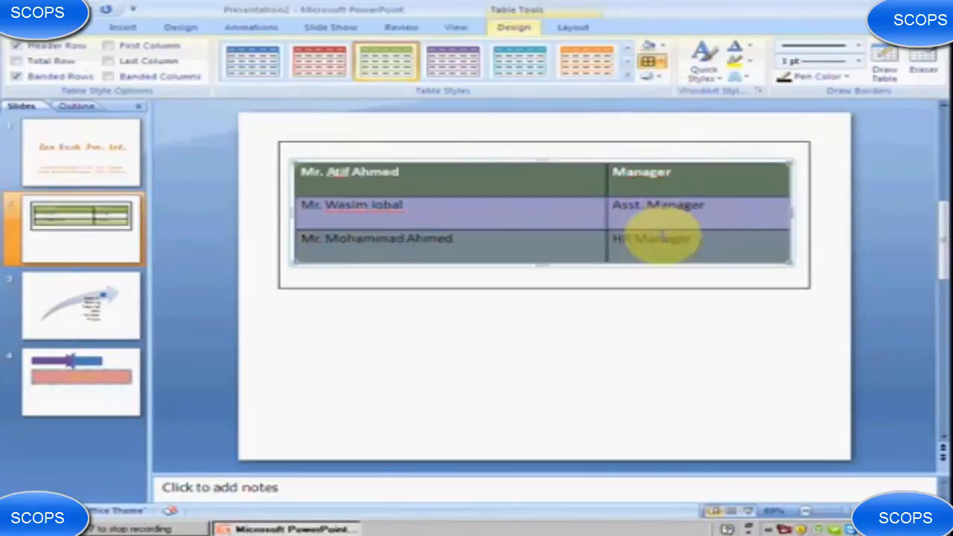
{"action": "left_click", "coordinate": [662, 61]}
{"action": "left_click", "coordinate": [672, 80]}
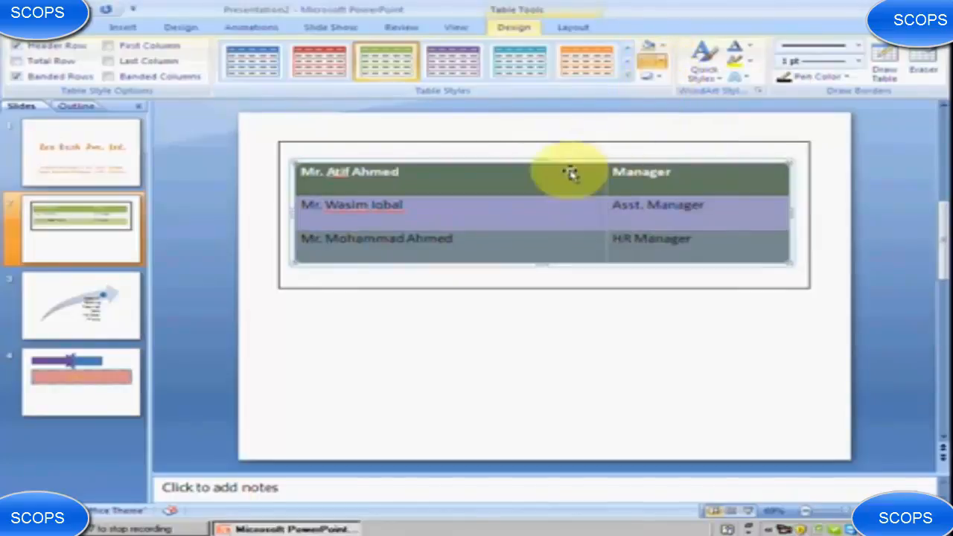
Step: Try the first outer shadow in the third row on the staff table
{"action": "left_click", "coordinate": [650, 78]}
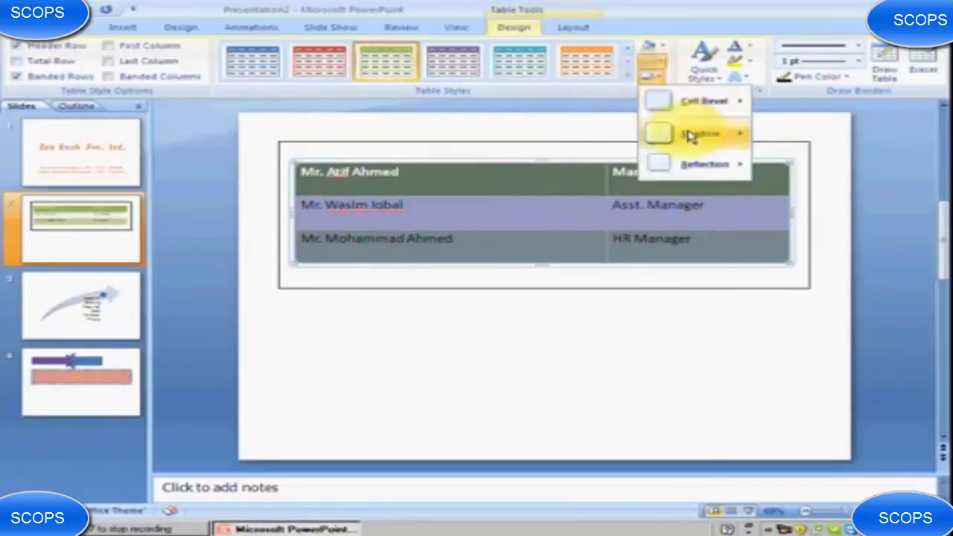
{"action": "mouse_move", "coordinate": [702, 133]}
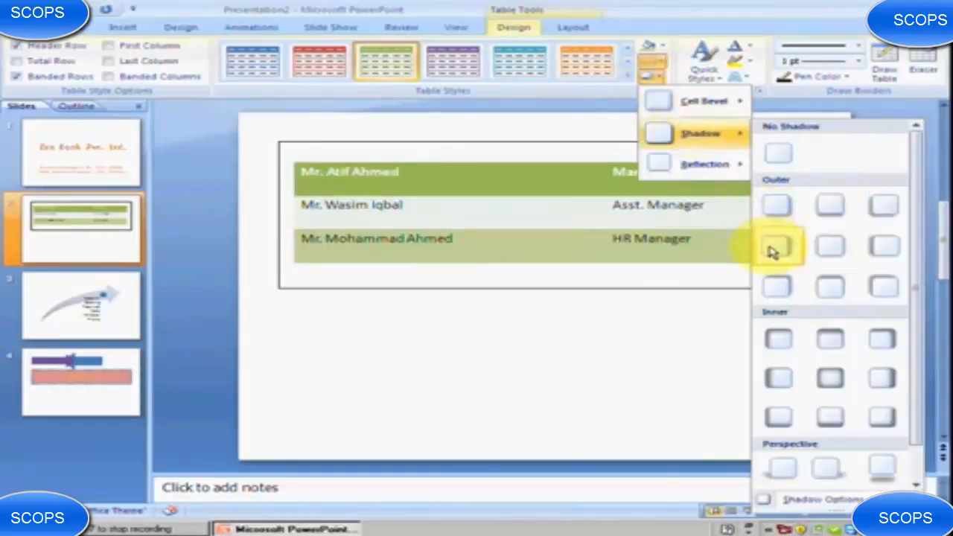
{"action": "left_click", "coordinate": [777, 287]}
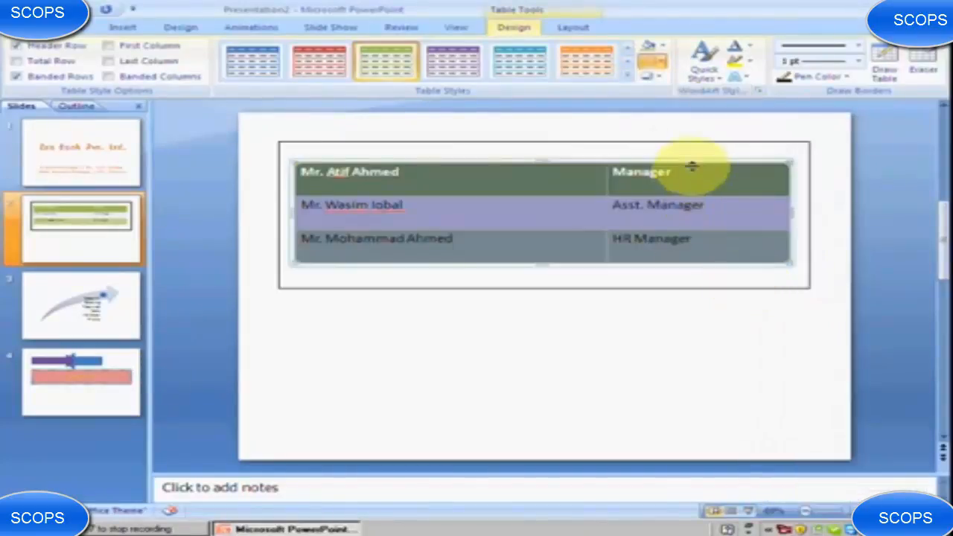
Step: Apply the second perspective shadow variation, cast toward the upper right, to the staff table
{"action": "left_click", "coordinate": [656, 80]}
{"action": "mouse_move", "coordinate": [712, 168]}
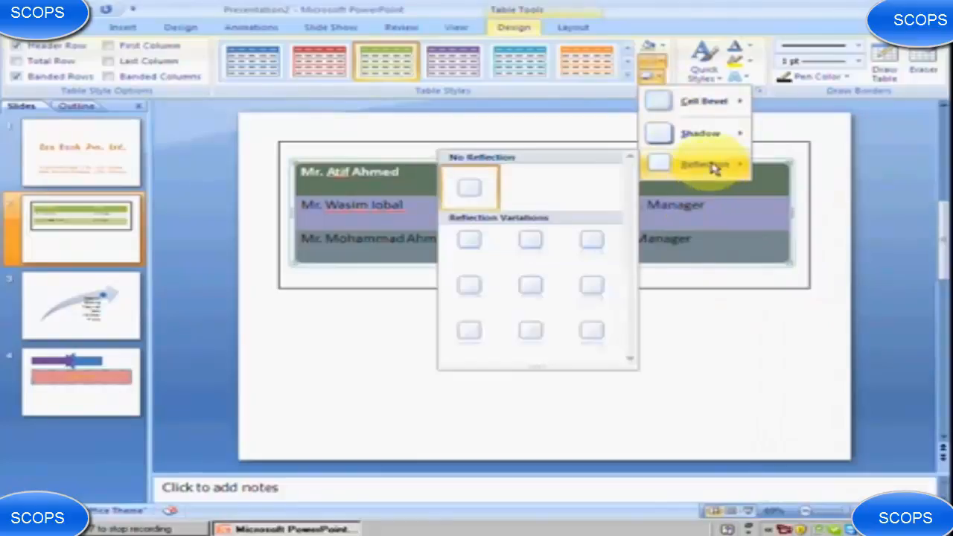
{"action": "mouse_move", "coordinate": [711, 137]}
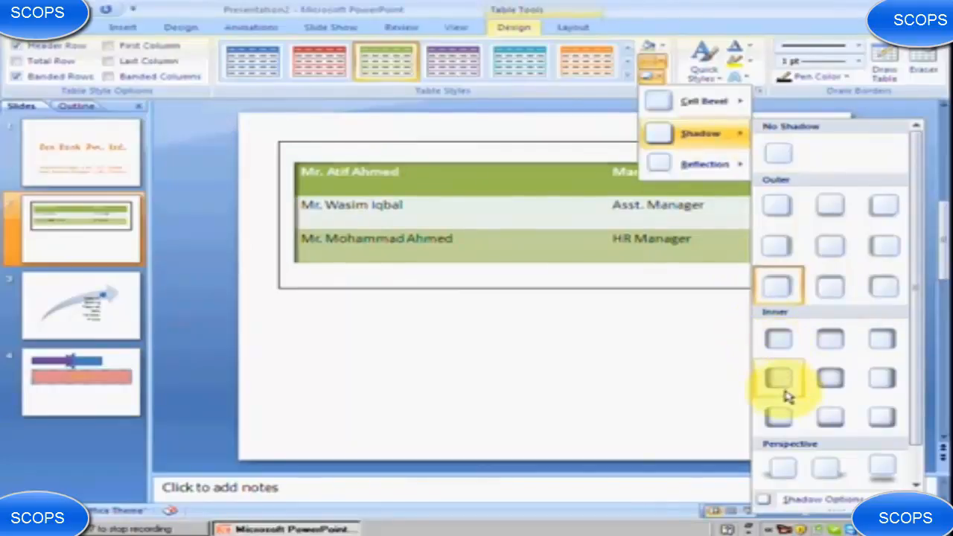
{"action": "left_click", "coordinate": [823, 461]}
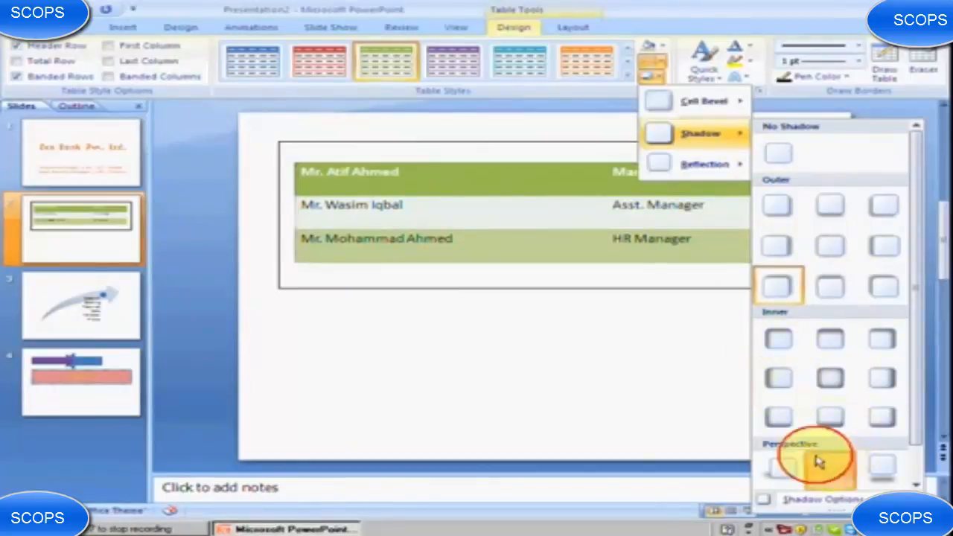
Step: Apply the third WordArt style in the first row to all table text and set the text fill to white
{"action": "left_click", "coordinate": [713, 81]}
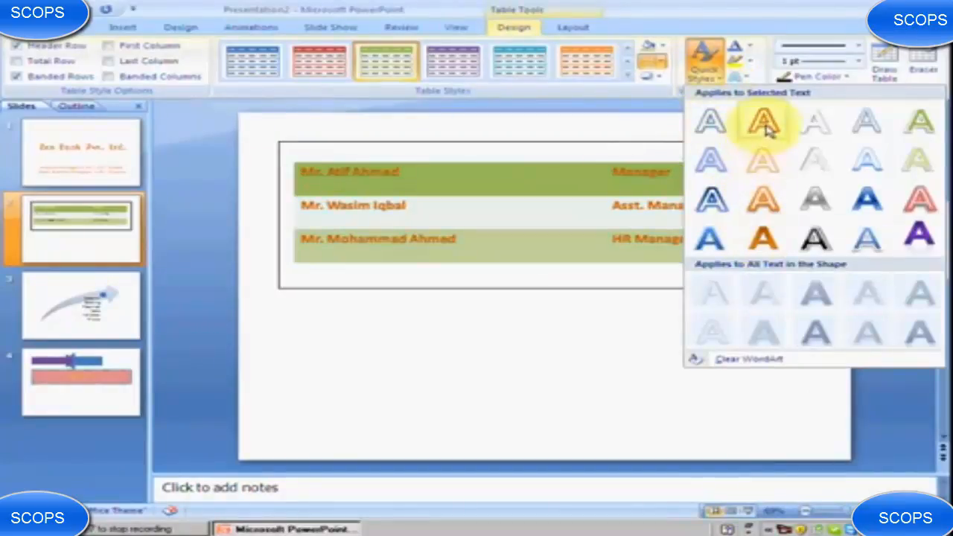
{"action": "left_click", "coordinate": [808, 130]}
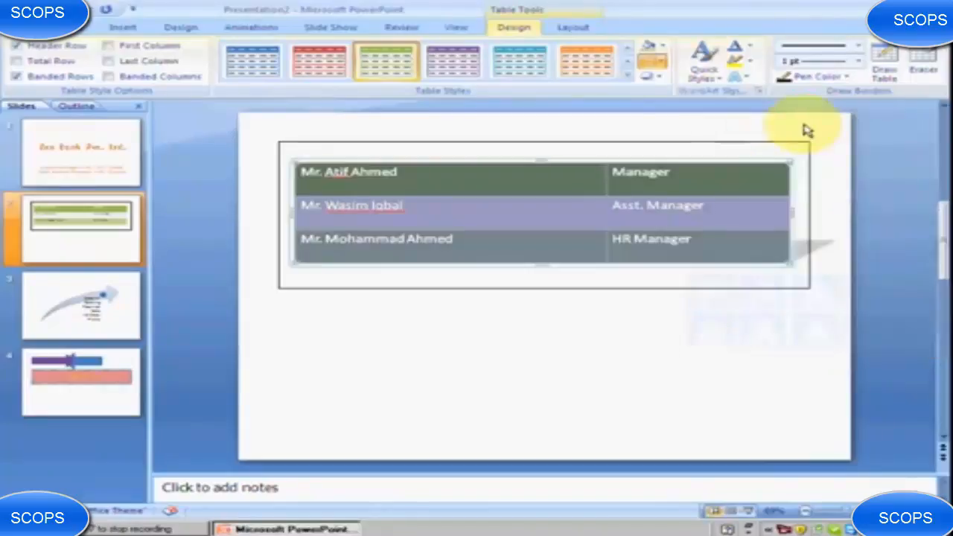
{"action": "left_click", "coordinate": [752, 50]}
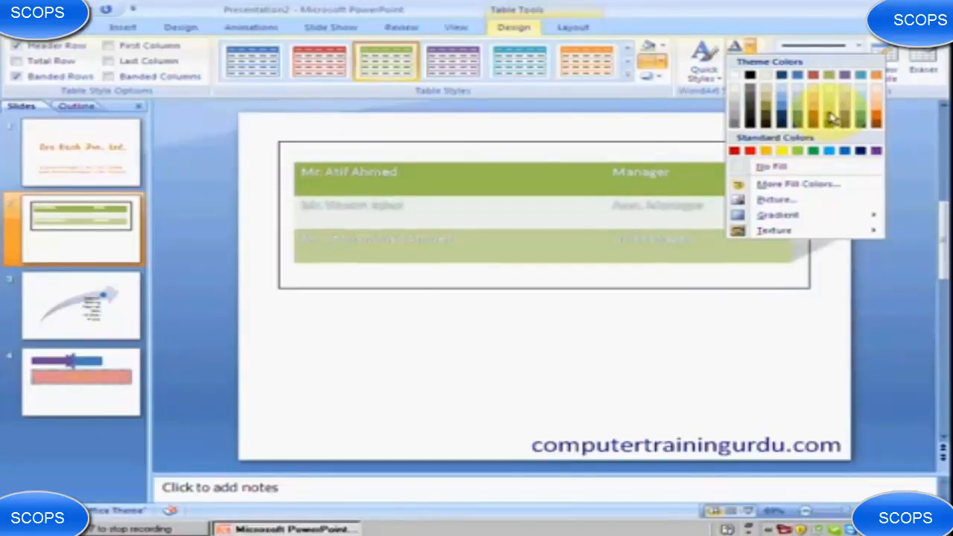
{"action": "left_click", "coordinate": [741, 77]}
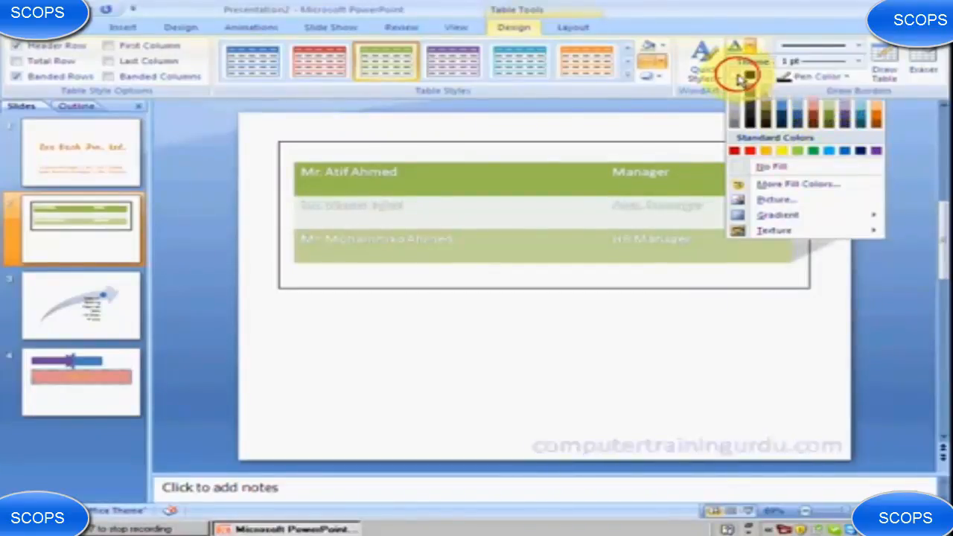
Step: Try a yellow outline on the table text and apply the red glow variation from the second row
{"action": "left_click", "coordinate": [748, 61]}
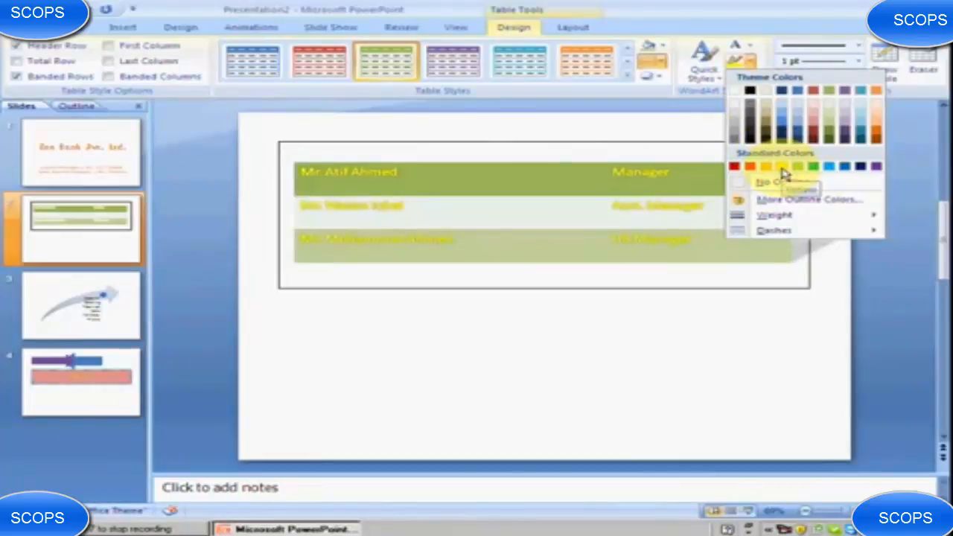
{"action": "left_click", "coordinate": [783, 173]}
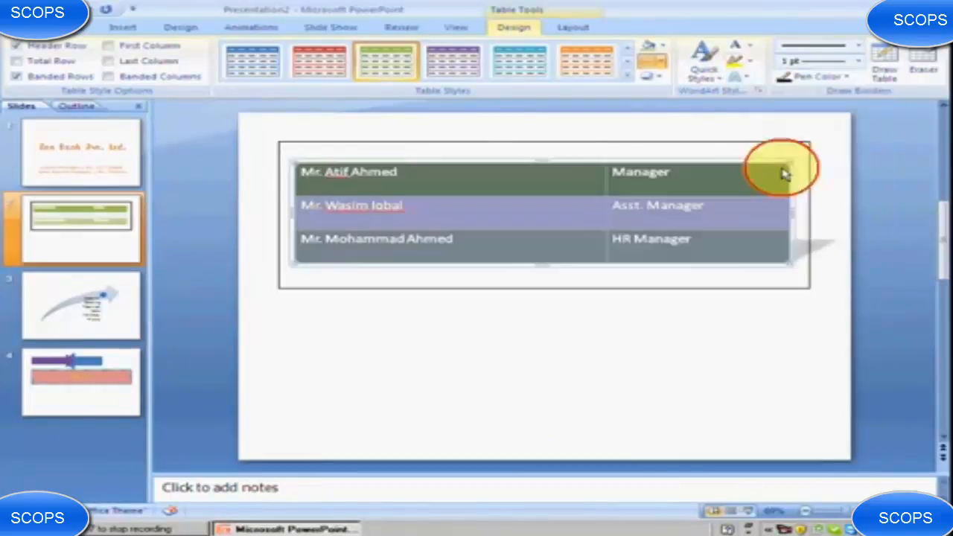
{"action": "left_click", "coordinate": [745, 78]}
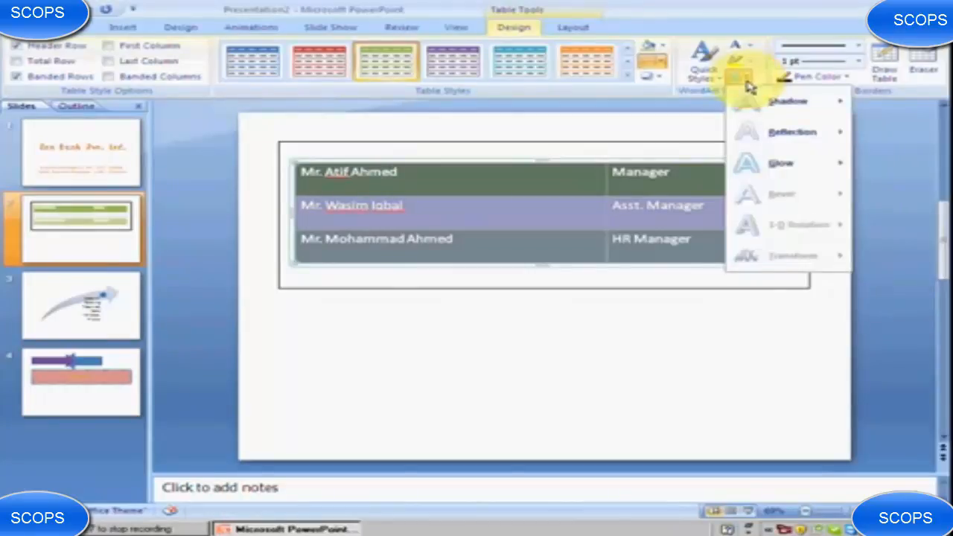
{"action": "mouse_move", "coordinate": [758, 165]}
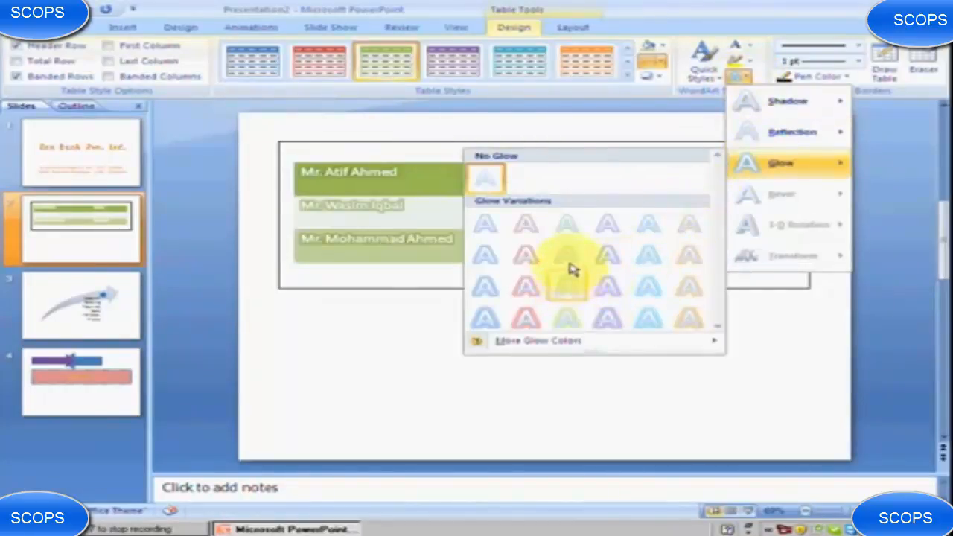
{"action": "left_click", "coordinate": [530, 258]}
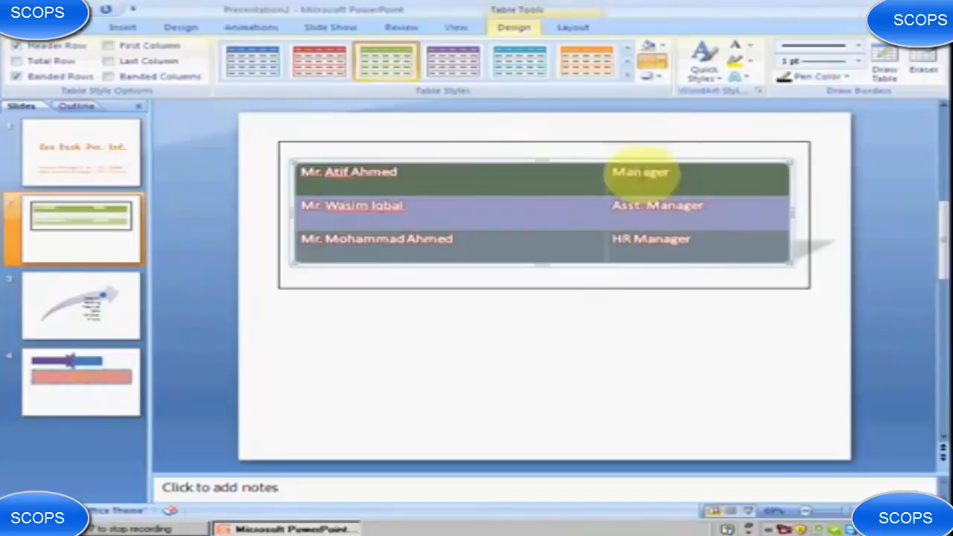
Step: Apply All Borders to the staff table and choose the dotted pen style for drawing borders
{"action": "left_click", "coordinate": [663, 64]}
{"action": "left_click", "coordinate": [676, 95]}
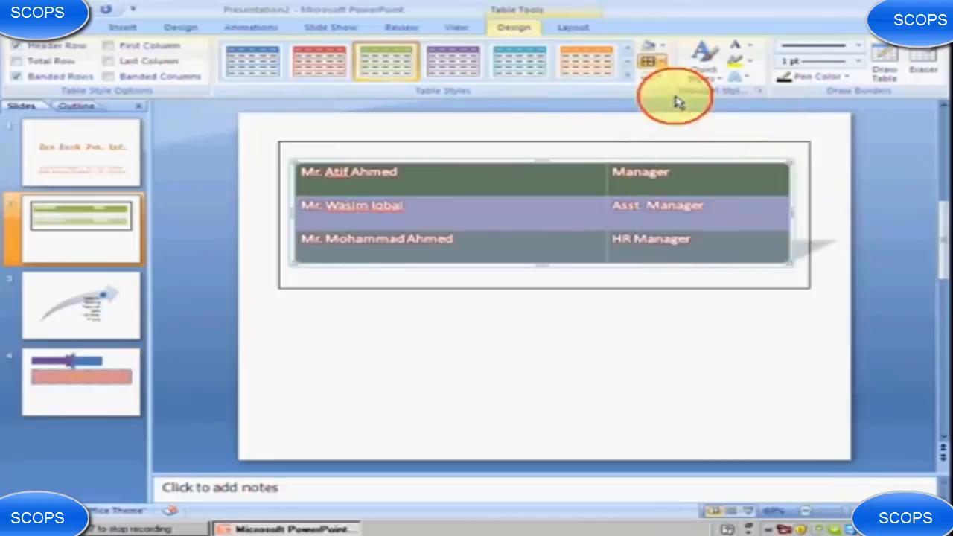
{"action": "left_click", "coordinate": [858, 47]}
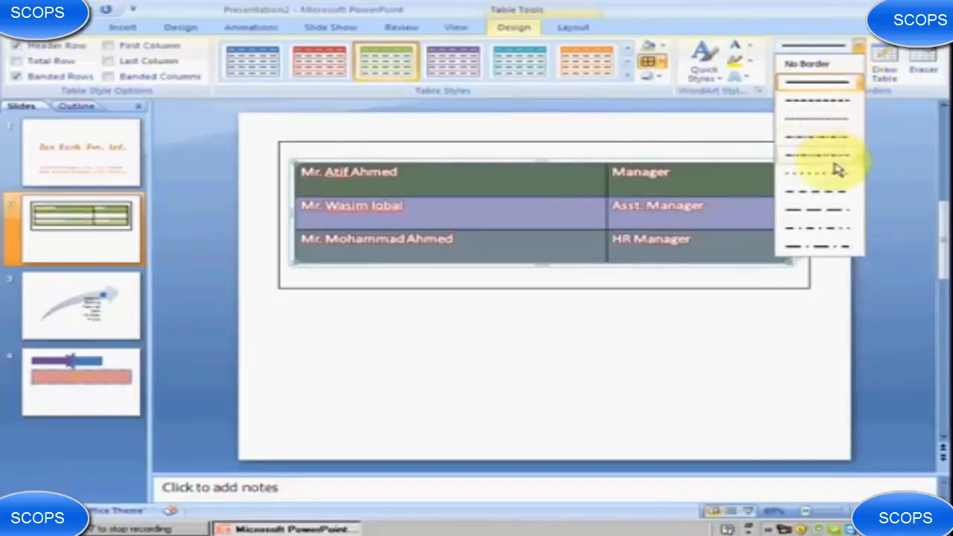
{"action": "left_click", "coordinate": [836, 174]}
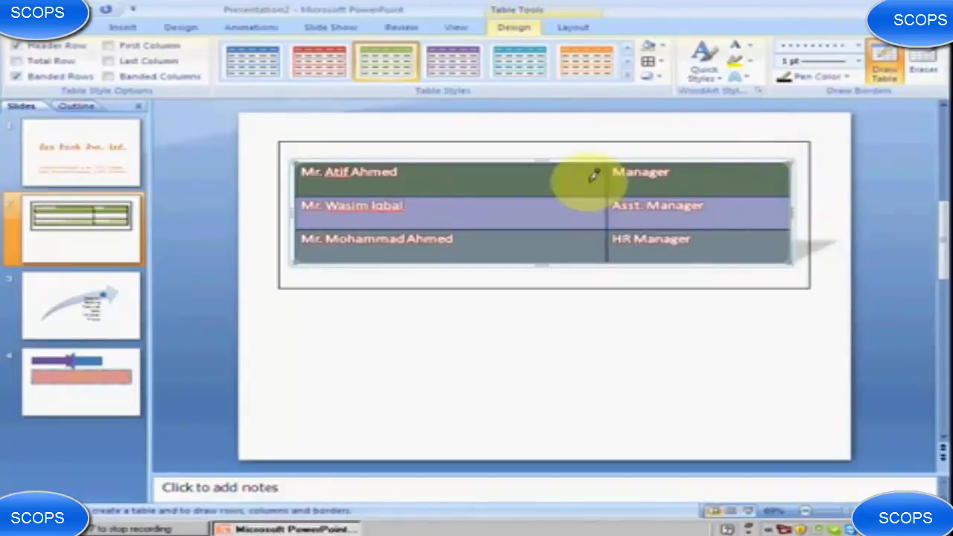
{"action": "left_click", "coordinate": [426, 183]}
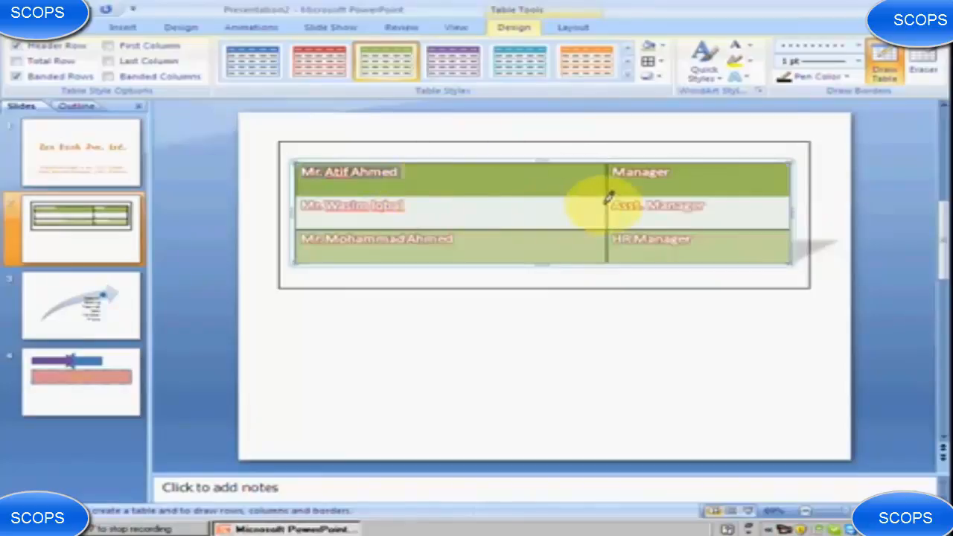
Step: Set the pen weight to 3 pt and redraw the table's inner horizontal and vertical borders as dotted lines
{"action": "left_click", "coordinate": [858, 61]}
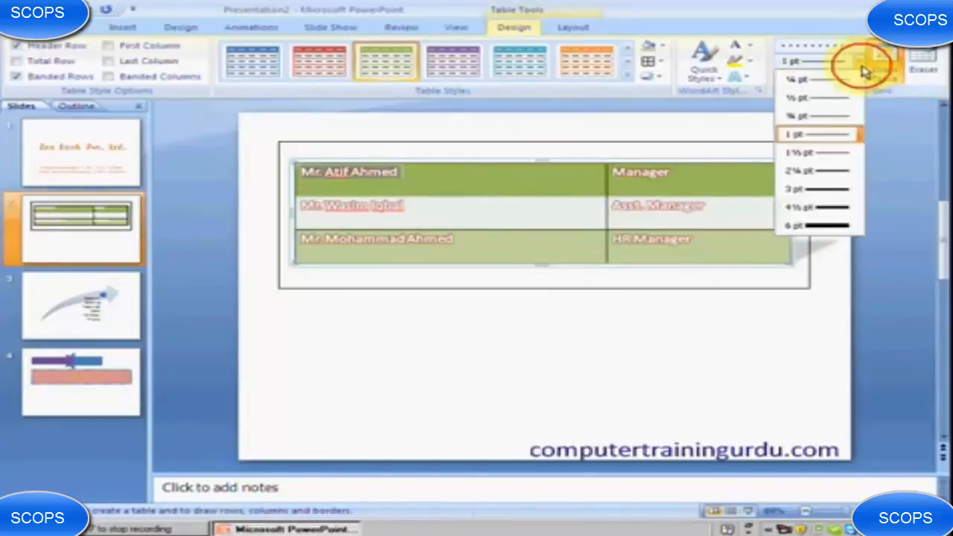
{"action": "left_click", "coordinate": [828, 190]}
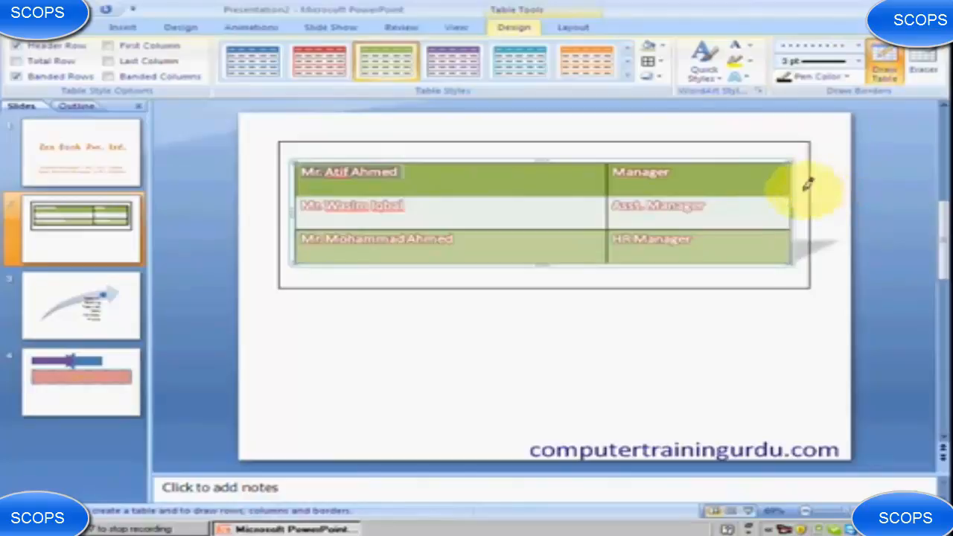
{"action": "left_click_drag", "start_coordinate": [783, 188], "coordinate": [502, 186]}
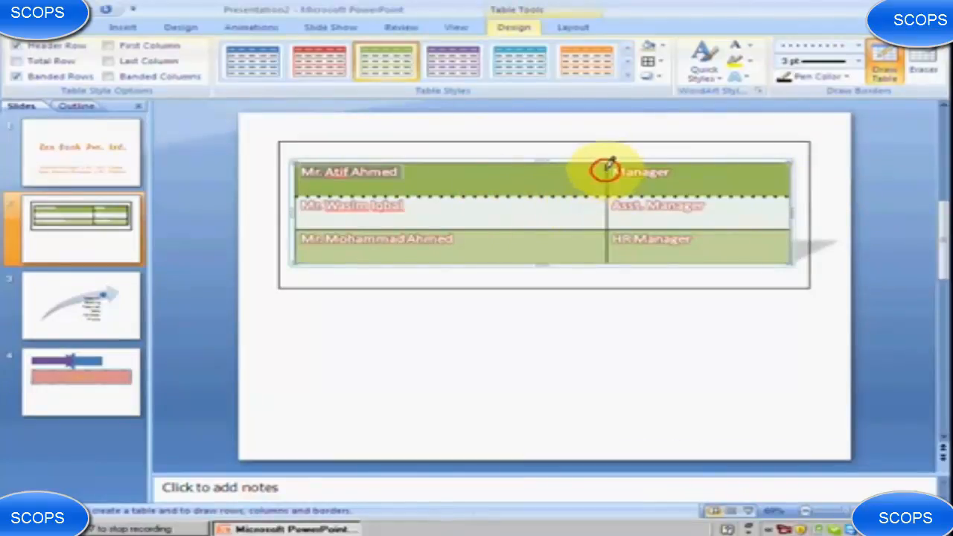
{"action": "mouse_move", "coordinate": [610, 164]}
{"action": "left_mouse_down"}
{"action": "mouse_move", "coordinate": [610, 225]}
{"action": "mouse_move", "coordinate": [634, 231]}
{"action": "mouse_move", "coordinate": [481, 228]}
{"action": "left_mouse_up"}
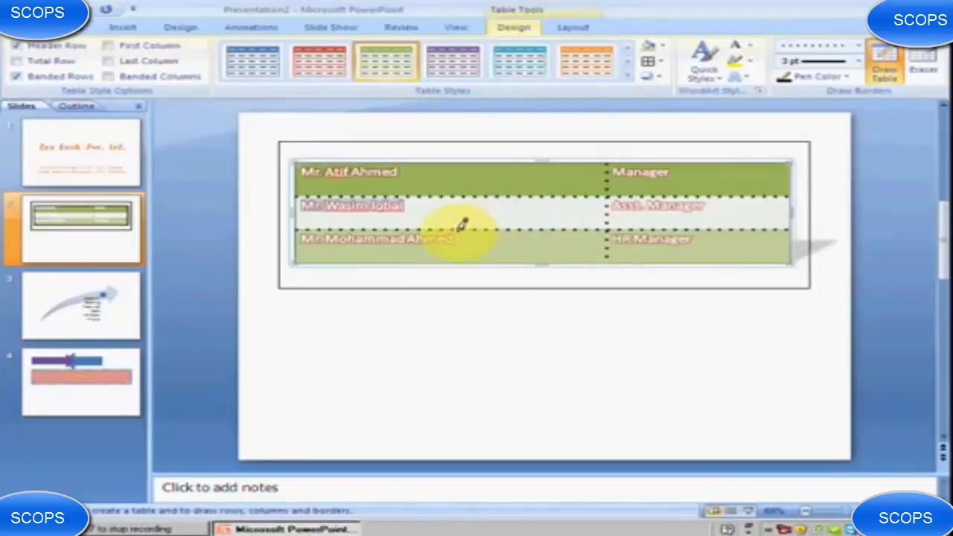